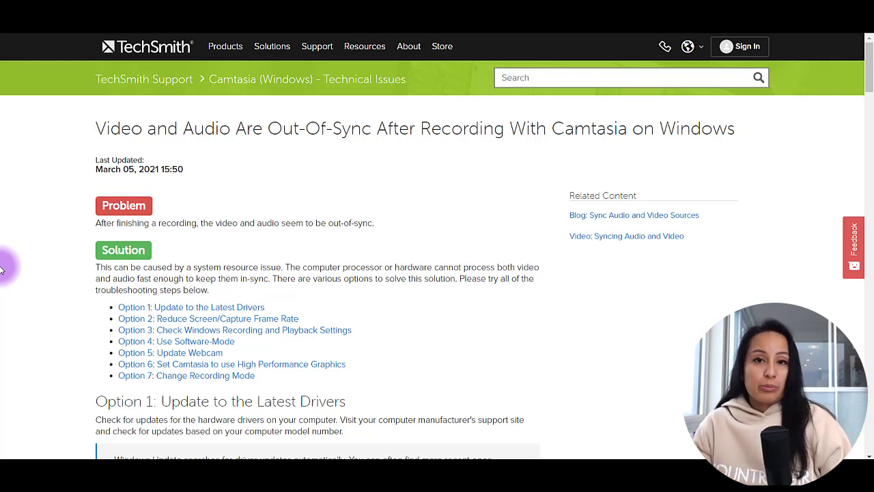
Split the Track 1 clip at about nine seconds and delete the piece after the split.
{"action": "mouse_move", "coordinate": [490, 458]}
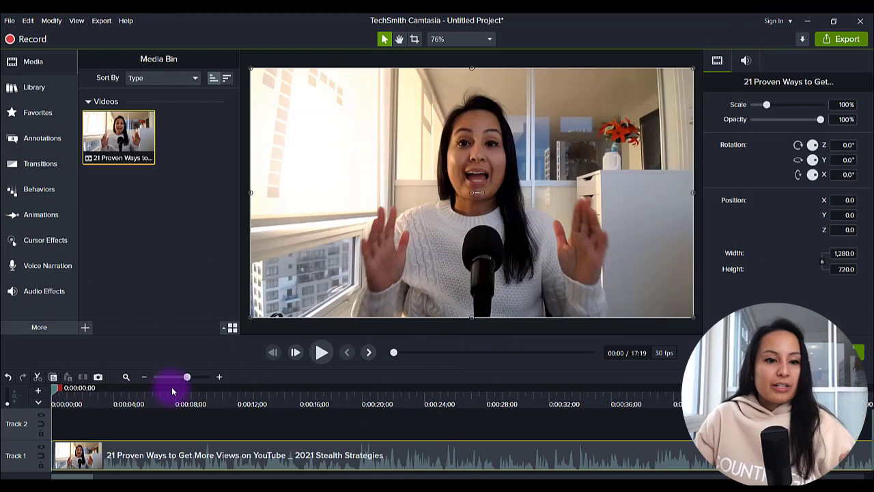
{"action": "left_click_drag", "start_coordinate": [193, 394], "coordinate": [203, 394]}
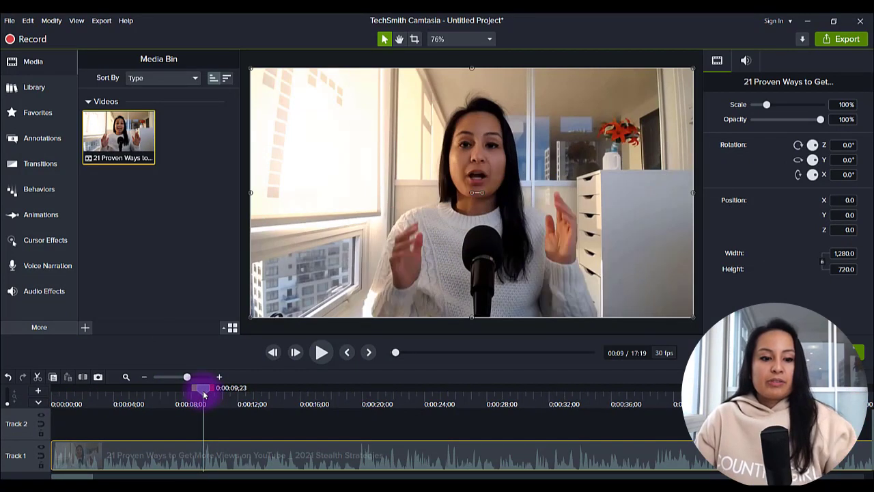
{"action": "key", "text": "s"}
{"action": "left_click", "coordinate": [210, 470]}
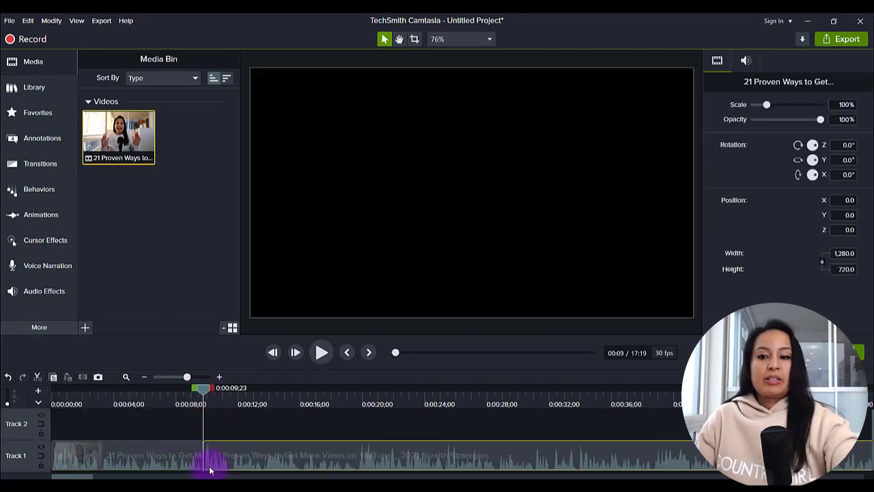
{"action": "key", "text": "Delete"}
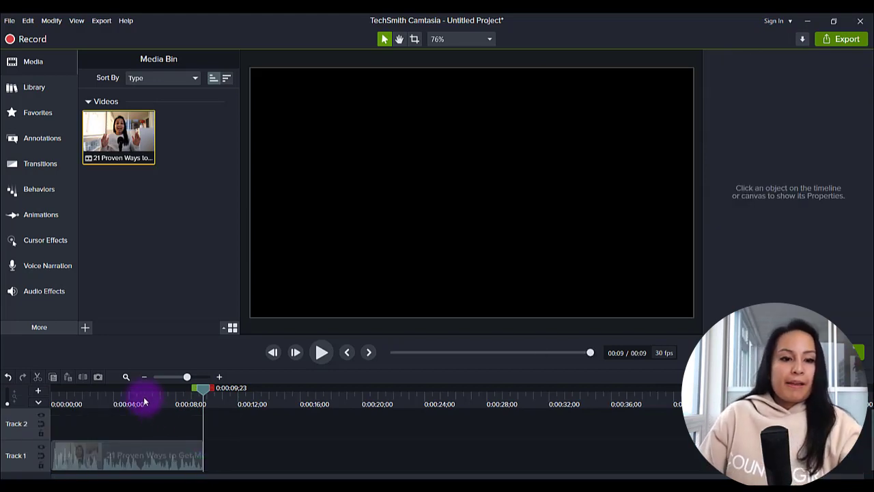
{"action": "left_click_drag", "start_coordinate": [141, 403], "coordinate": [71, 404]}
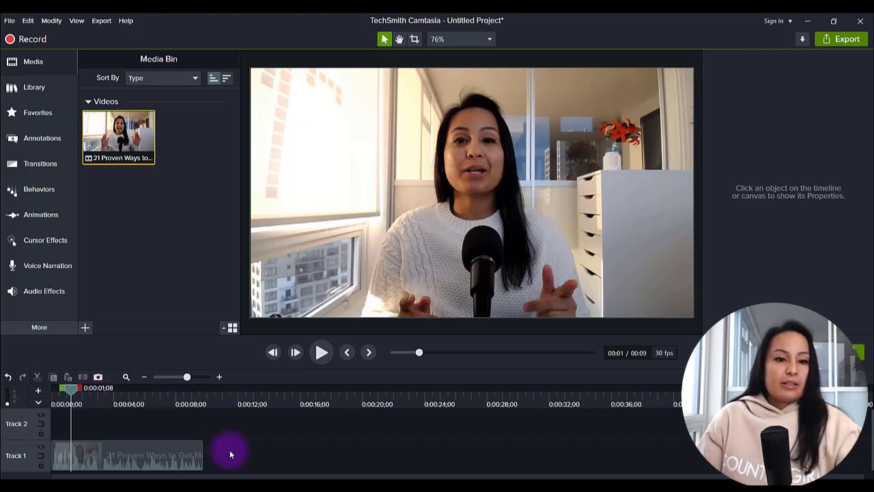
Separate the Track 1 clip's audio onto Track 2 with Separate Audio and Video.
{"action": "left_click", "coordinate": [154, 465]}
{"action": "right_click", "coordinate": [154, 465]}
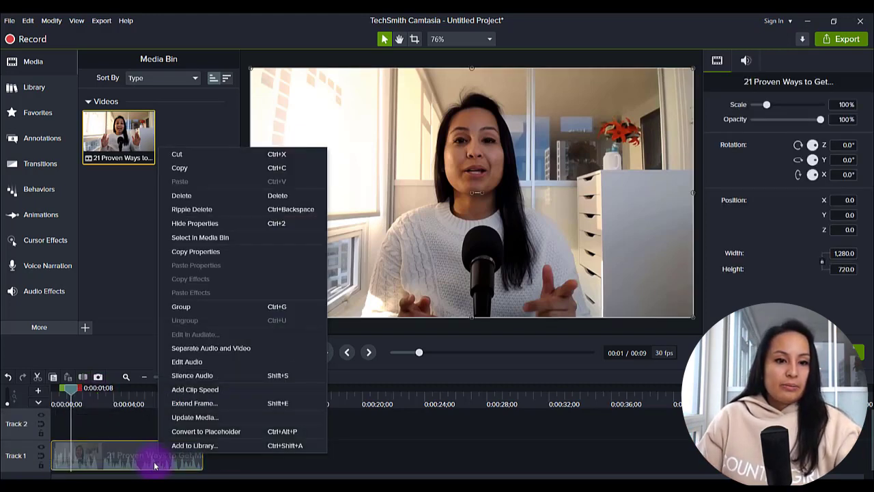
{"action": "left_click", "coordinate": [223, 350]}
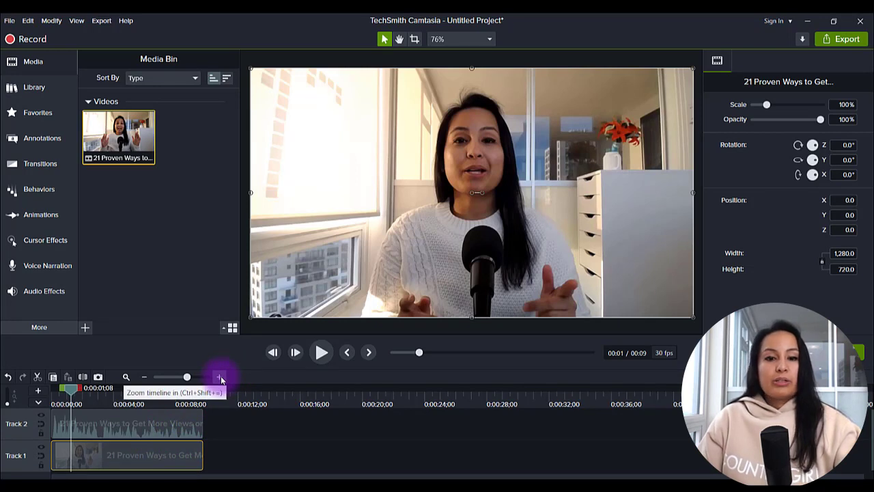
Shift the Track 2 audio clip slightly later, zoom in, and fine-tune its position.
{"action": "left_click", "coordinate": [93, 429]}
{"action": "left_click_drag", "start_coordinate": [93, 431], "coordinate": [100, 429]}
{"action": "left_click_drag", "start_coordinate": [62, 398], "coordinate": [20, 406]}
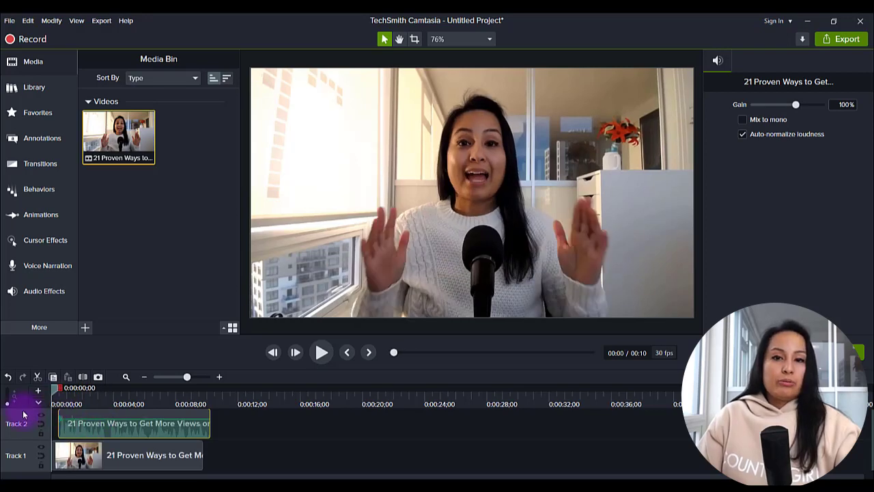
{"action": "left_click", "coordinate": [220, 377]}
{"action": "left_click", "coordinate": [221, 376]}
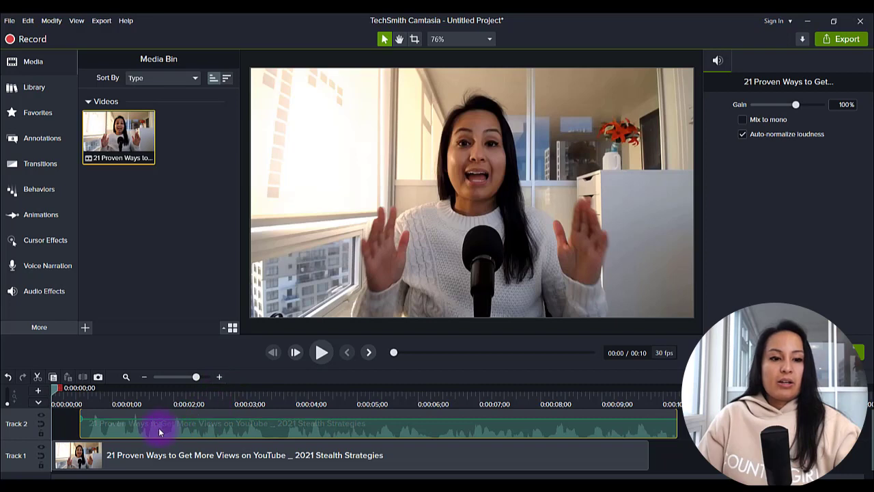
{"action": "left_click_drag", "start_coordinate": [166, 433], "coordinate": [145, 436]}
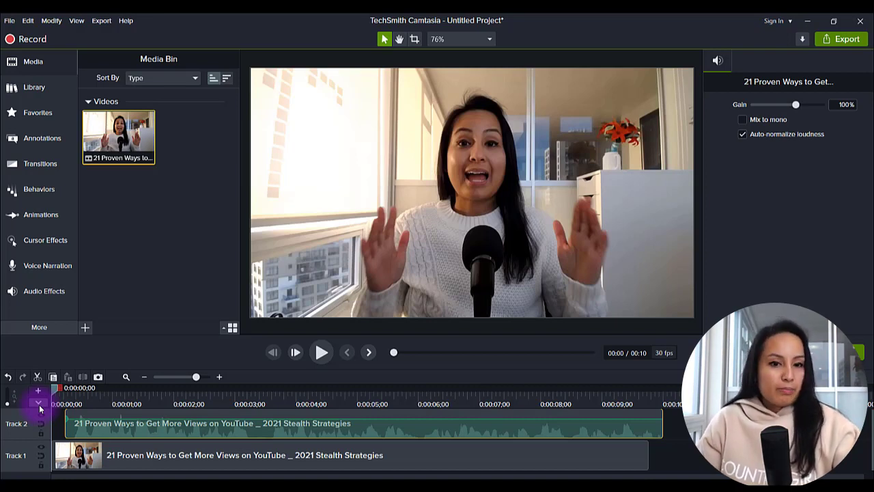
Play back the timeline to check audio-video sync, then return to the start.
{"action": "key", "text": "space"}
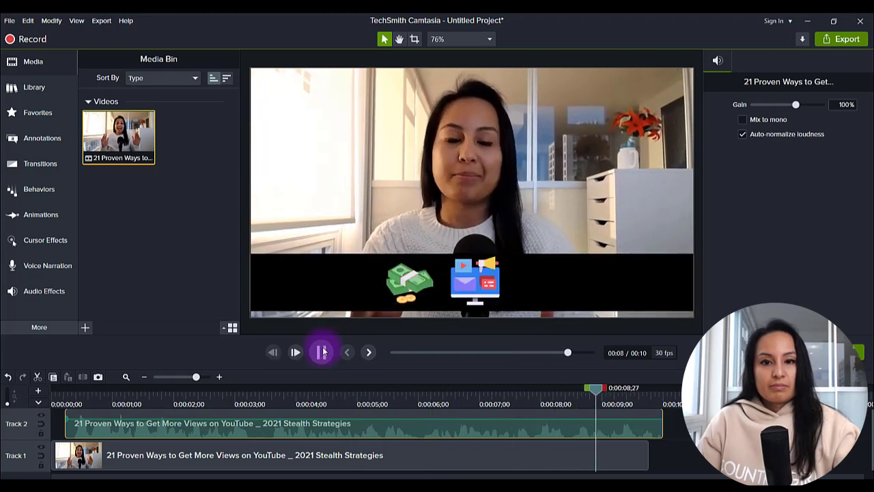
{"action": "left_click", "coordinate": [322, 352]}
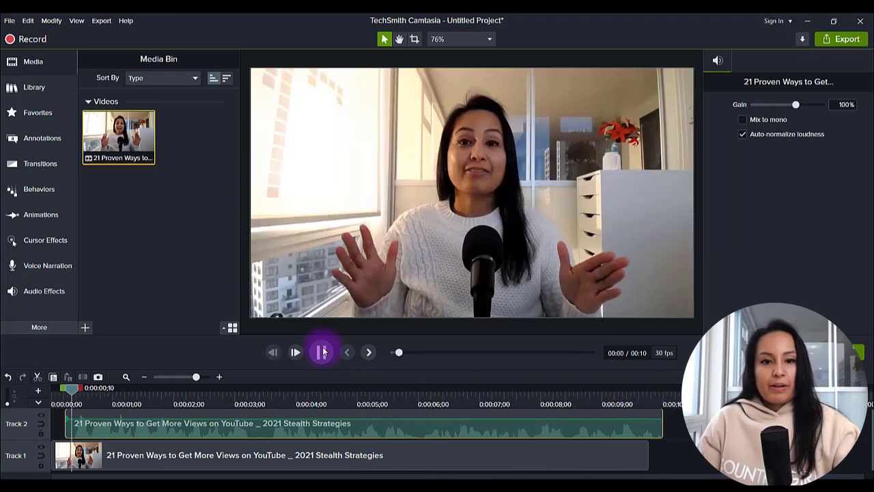
{"action": "left_click", "coordinate": [321, 352]}
{"action": "left_click", "coordinate": [54, 403]}
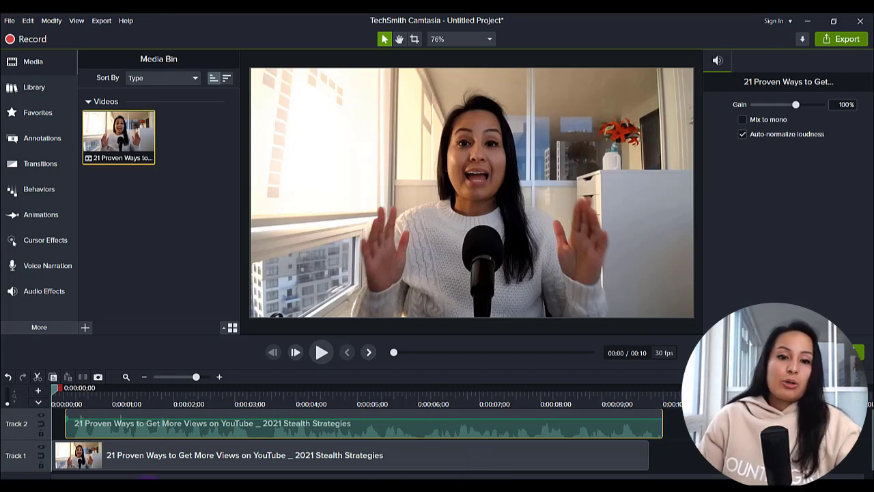
Toggle the Track 1 video off and back on, zoom in, and drag the audio toward zero.
{"action": "left_click", "coordinate": [41, 449]}
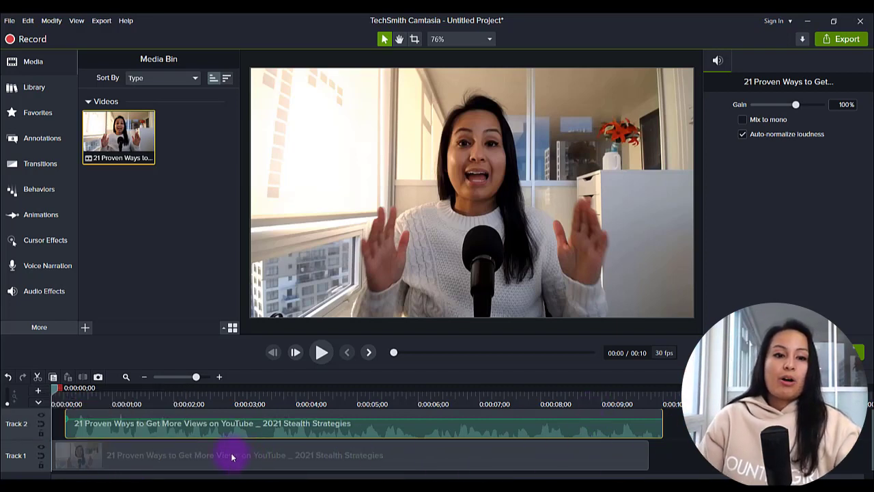
{"action": "key", "text": "ctrl+z"}
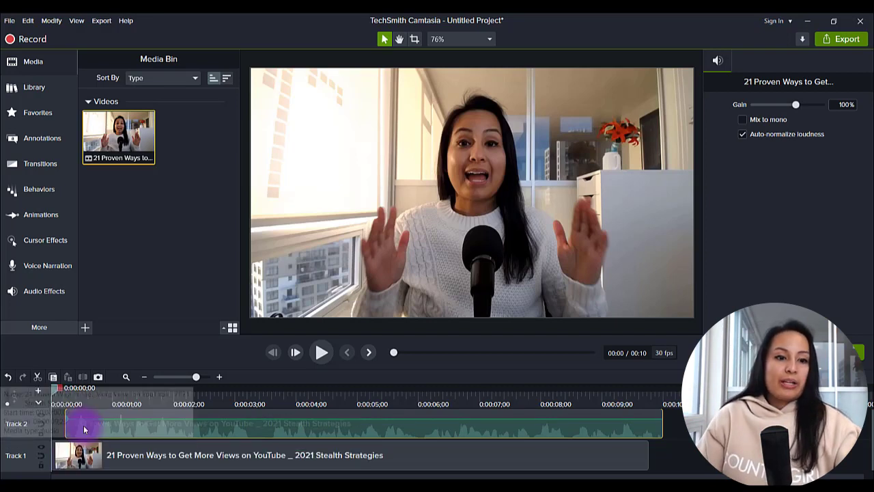
{"action": "left_click", "coordinate": [219, 376]}
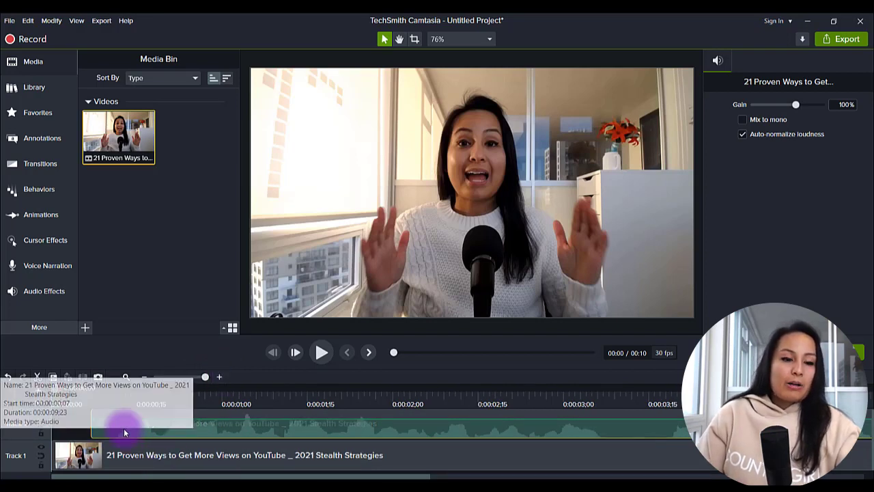
{"action": "left_click_drag", "start_coordinate": [124, 428], "coordinate": [94, 437]}
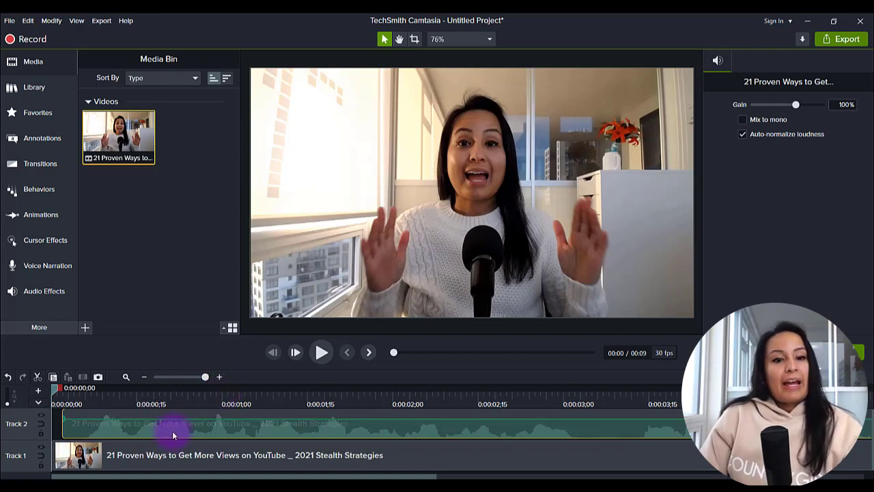
Trim a few frames off the audio clip's start, then place the playhead at six frames.
{"action": "left_click_drag", "start_coordinate": [170, 431], "coordinate": [159, 435]}
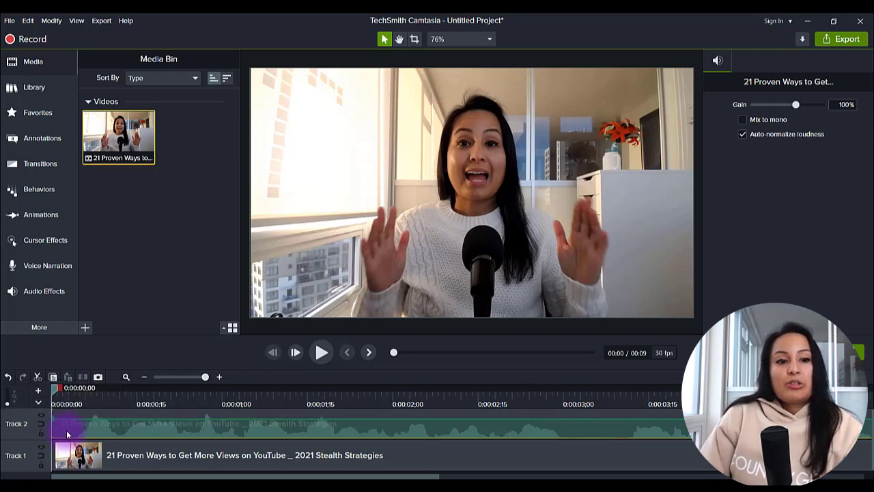
{"action": "left_click_drag", "start_coordinate": [65, 434], "coordinate": [82, 430]}
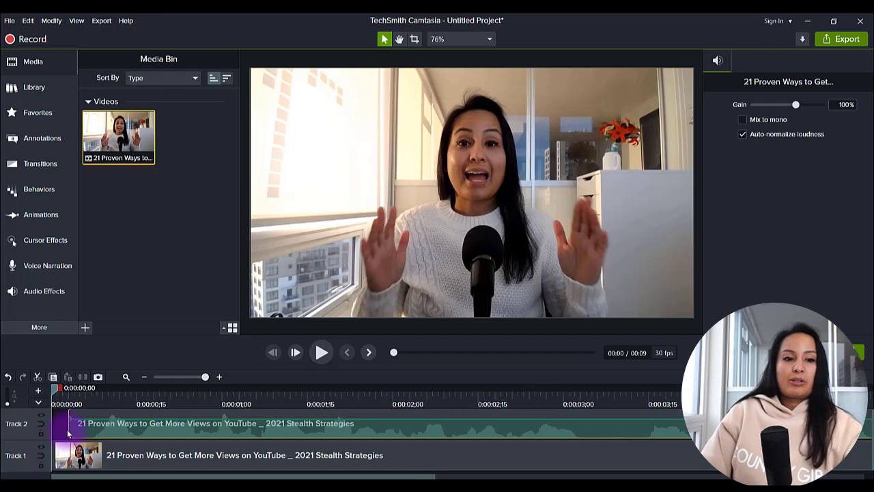
{"action": "left_click", "coordinate": [144, 377]}
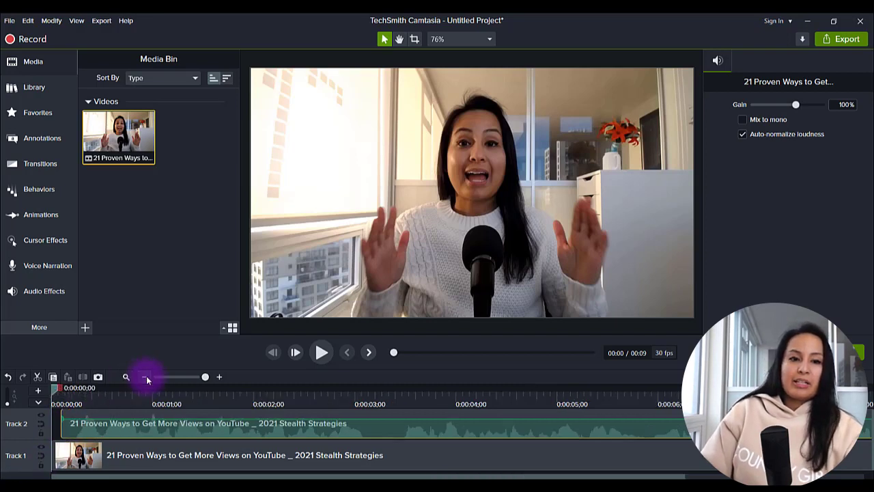
{"action": "left_click", "coordinate": [145, 377]}
{"action": "left_click", "coordinate": [144, 377]}
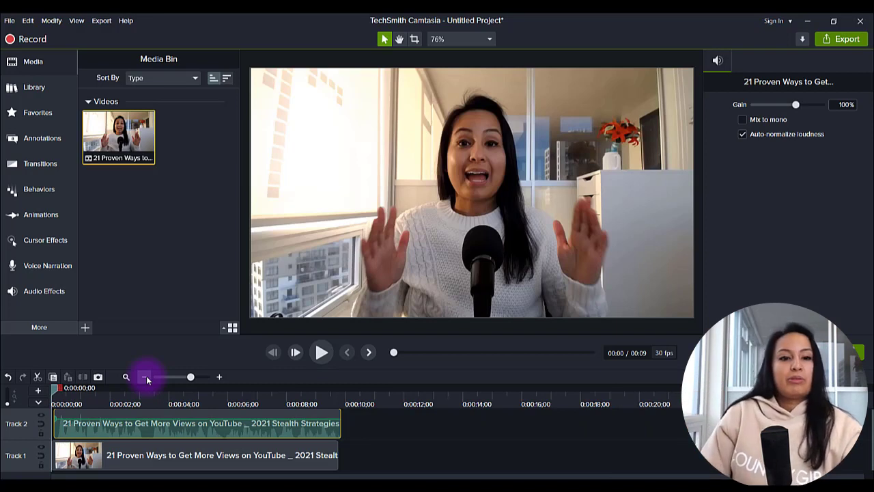
{"action": "left_click", "coordinate": [219, 376]}
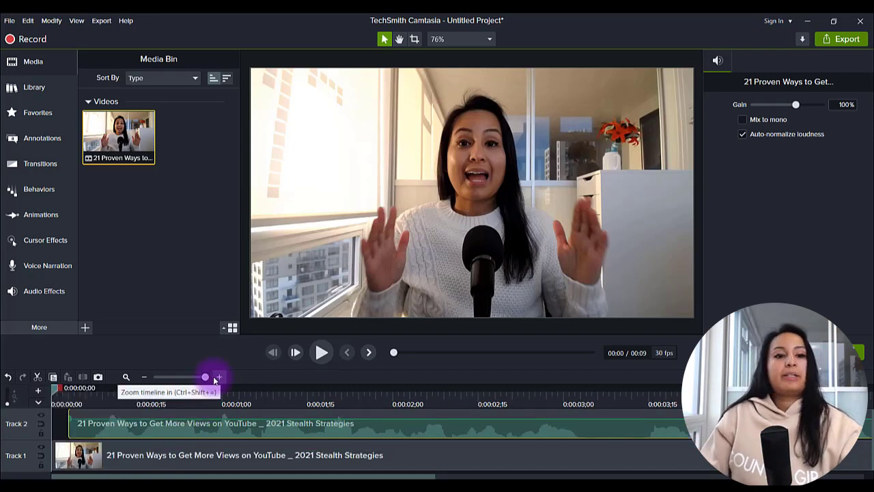
{"action": "mouse_move", "coordinate": [117, 429]}
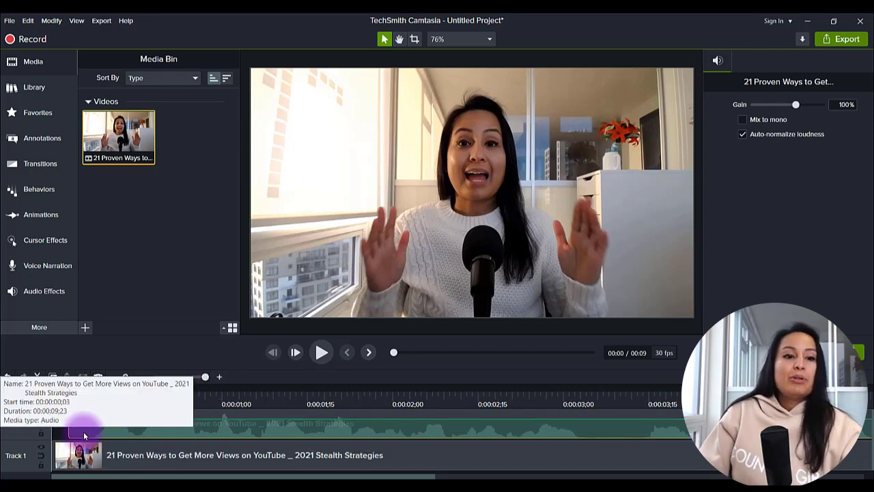
{"action": "left_click", "coordinate": [84, 394]}
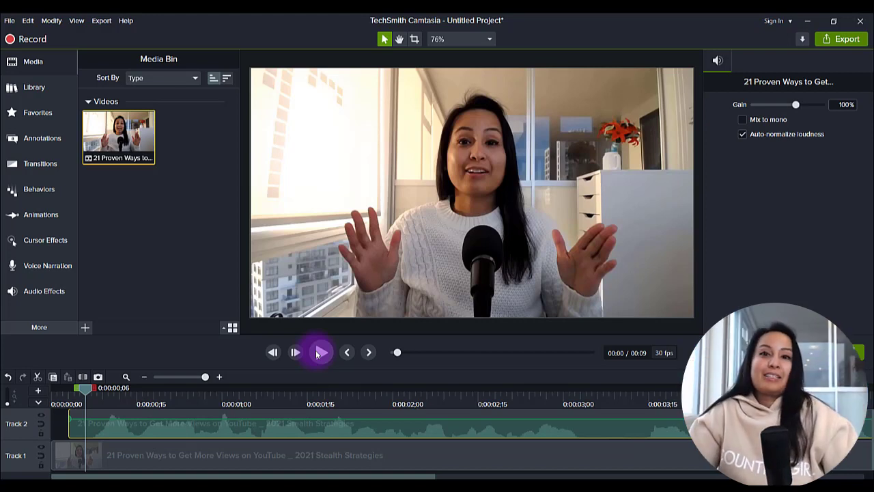
Drag the trimmed Track 2 audio clip left until it snaps to time zero.
{"action": "left_click_drag", "start_coordinate": [183, 425], "coordinate": [113, 439]}
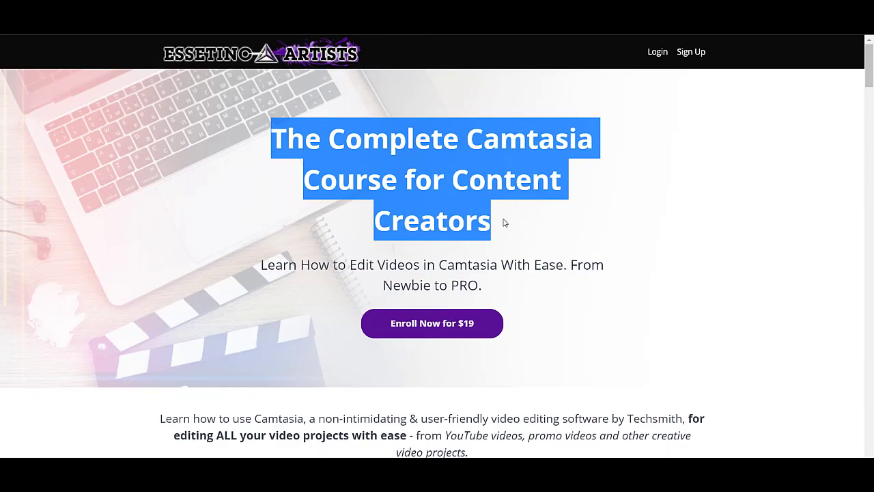
Clear the selection and scroll down to the Course Curriculum starting with 'Introduction - Start Here'.
{"action": "left_click", "coordinate": [549, 258]}
{"action": "scroll", "coordinate": [535, 307], "scroll_direction": "down", "scroll_amount": 1}
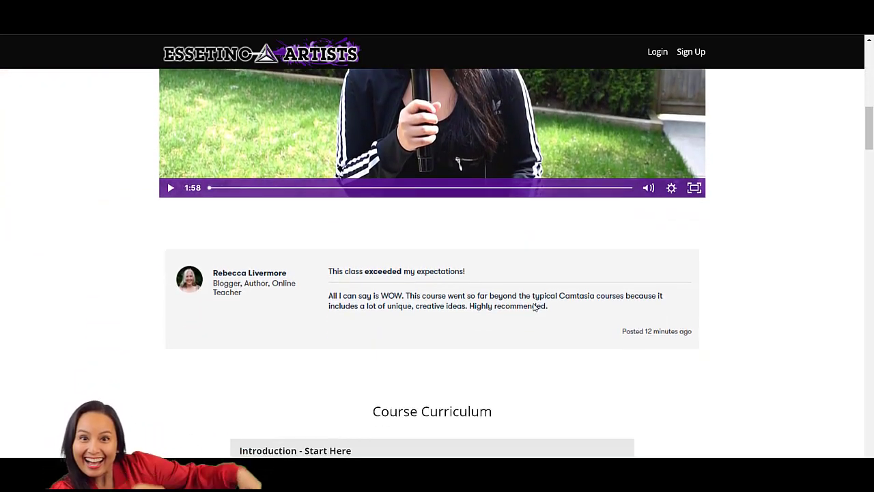
{"action": "scroll", "coordinate": [535, 308], "scroll_direction": "down", "scroll_amount": 5}
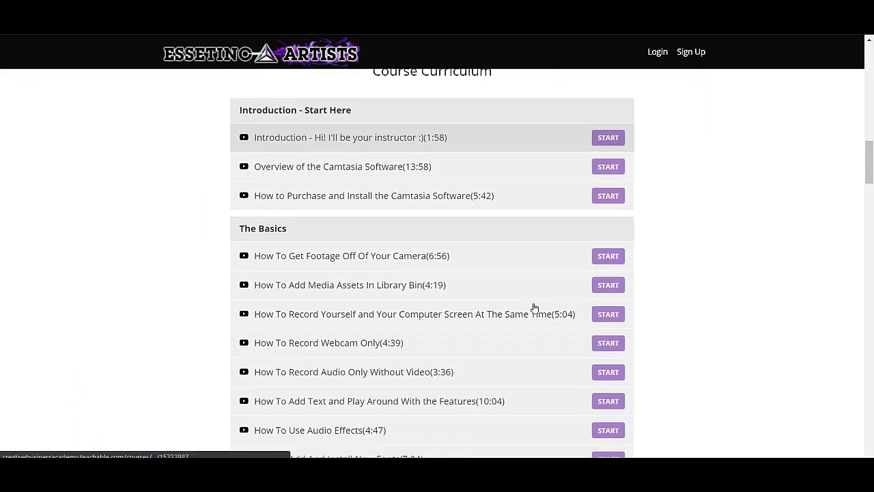